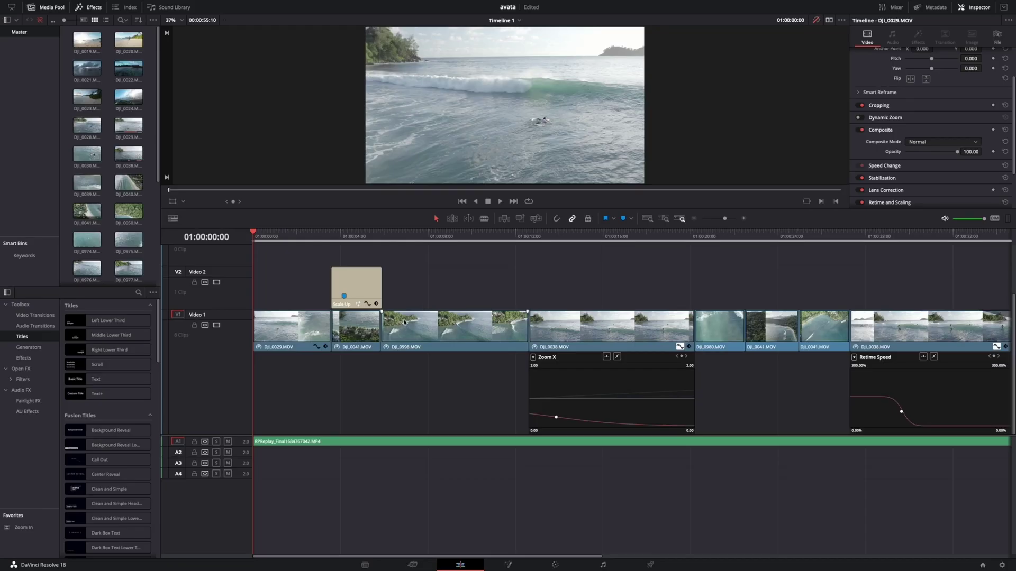
Step: Select DJI_0029, preview its opening with and without the grade, and show its retime controls
click(316, 328)
drag(252, 234, 301, 236)
click(817, 21)
click(816, 21)
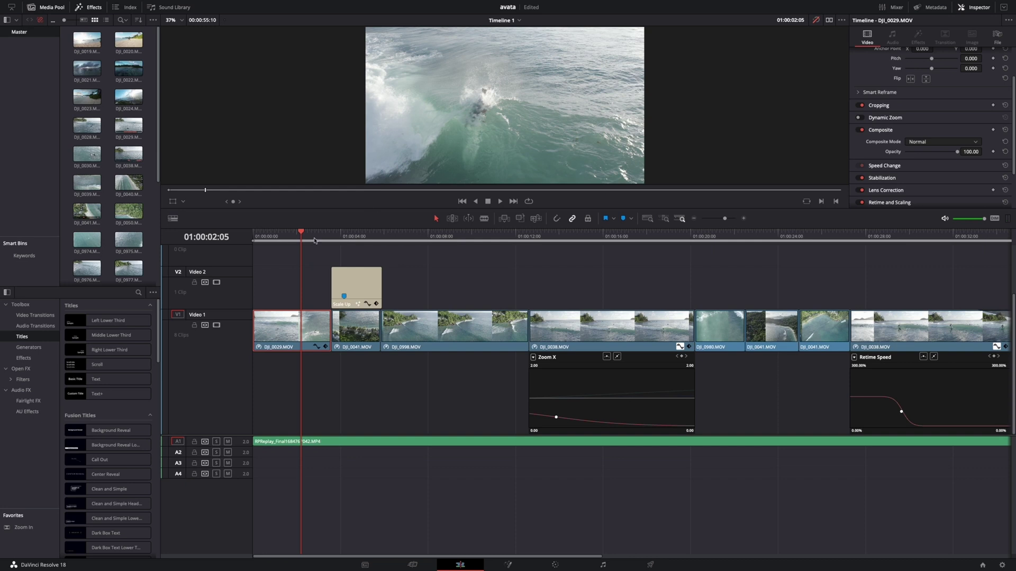
drag(299, 236, 261, 236)
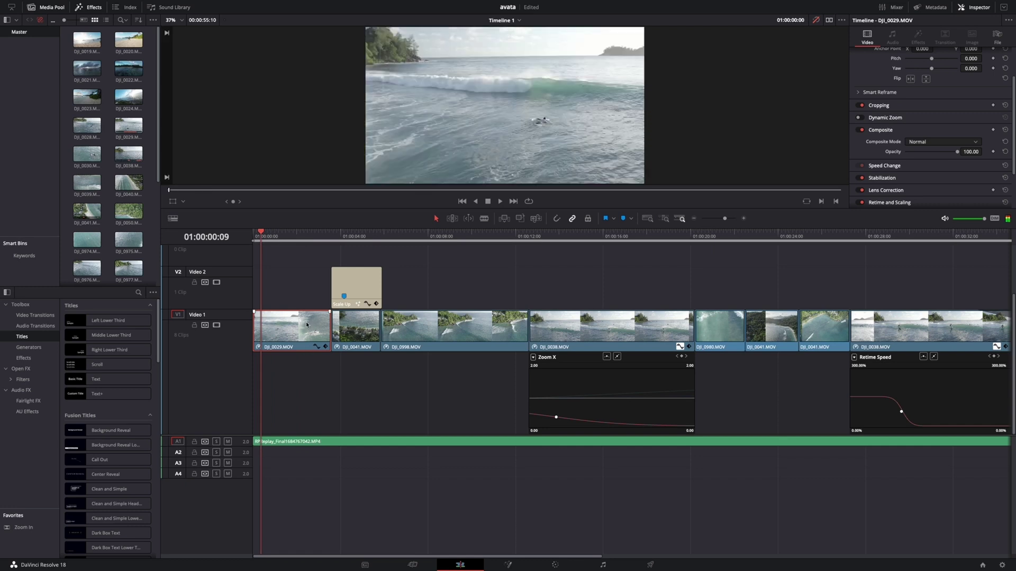
key(ctrl+r)
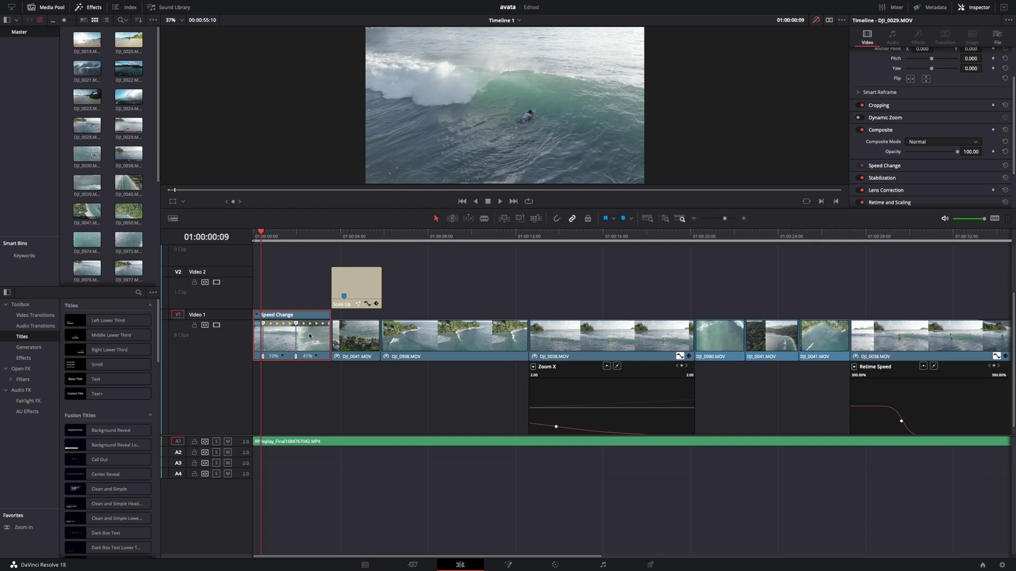
Step: Display DJI_0029's Retime Curve beneath the clip and zoom the timeline in twice around it
right_click(309, 335)
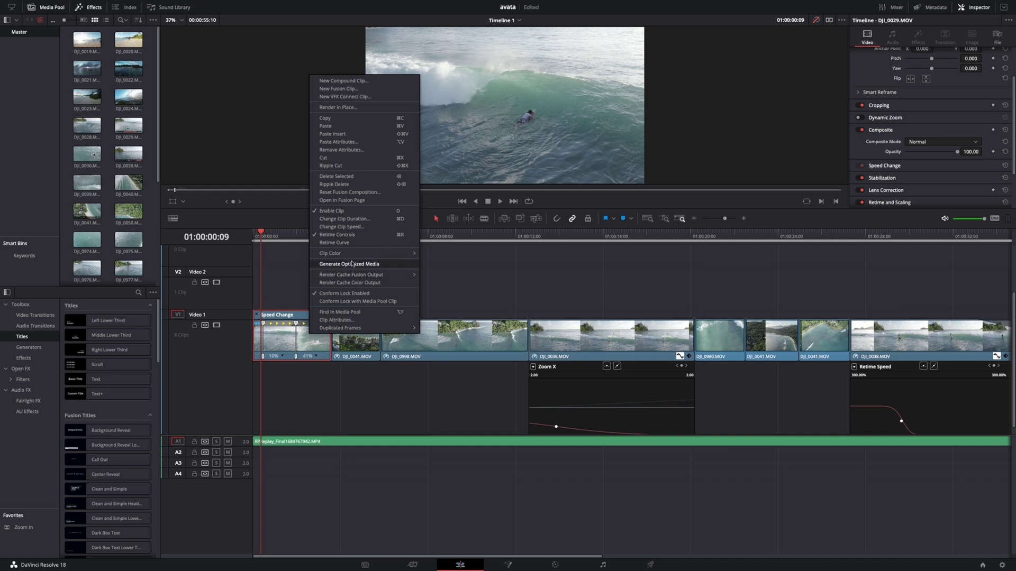
click(328, 245)
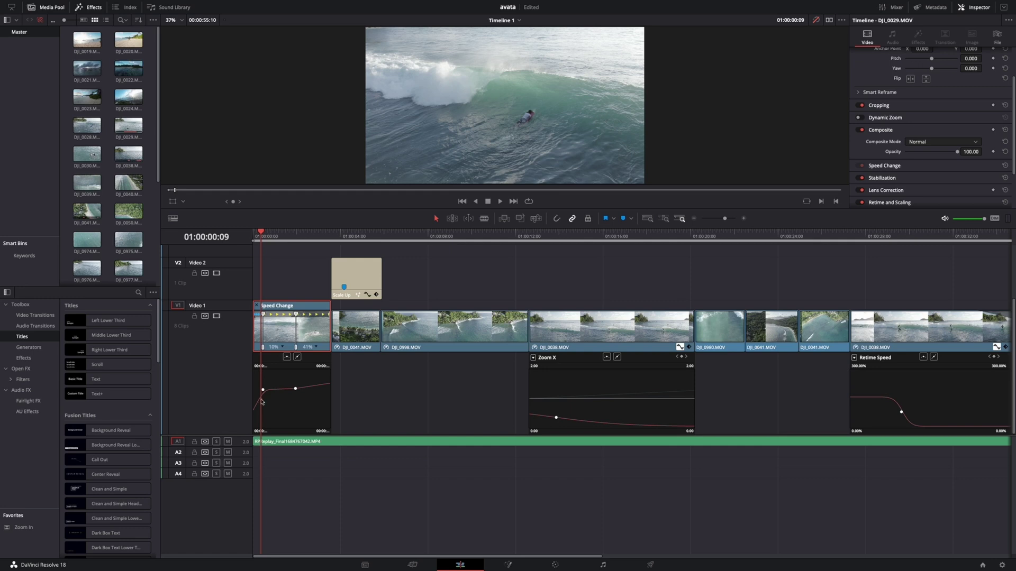
click(743, 219)
click(743, 219)
click(334, 243)
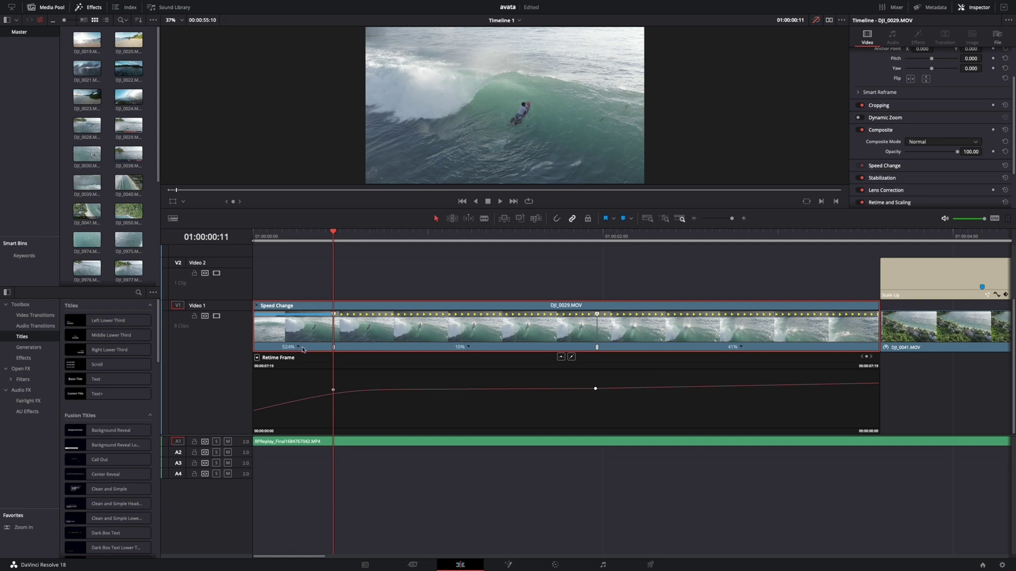
Step: Scrub through DJI_0029's first speed change and expand Retime and Scaling in the Inspector
drag(336, 237, 449, 257)
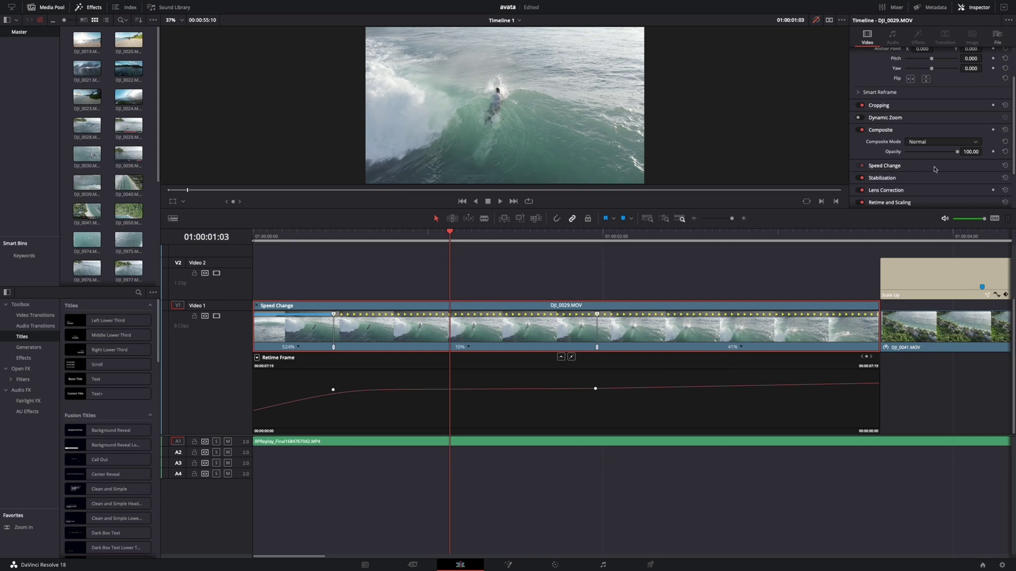
click(889, 202)
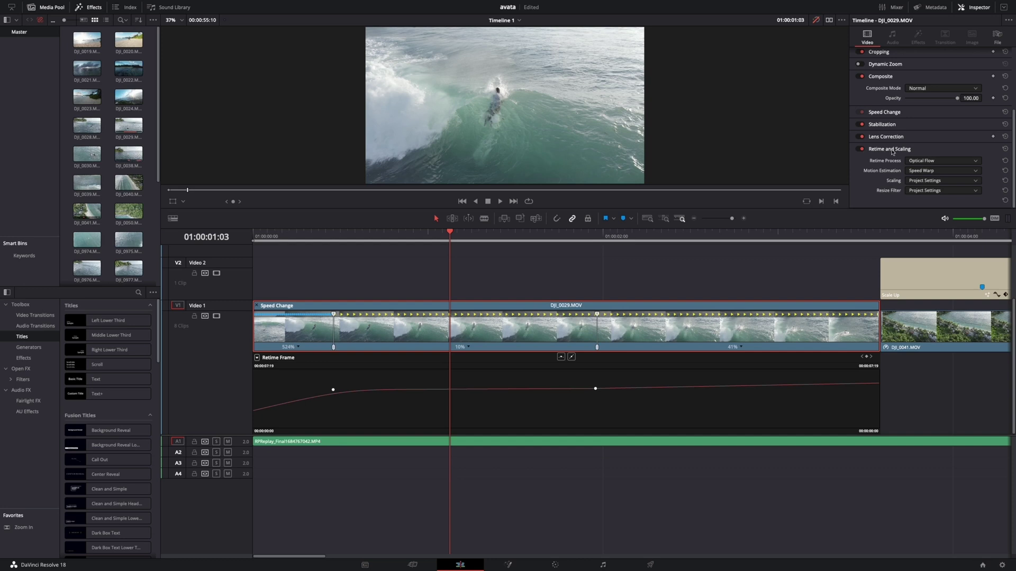
click(926, 162)
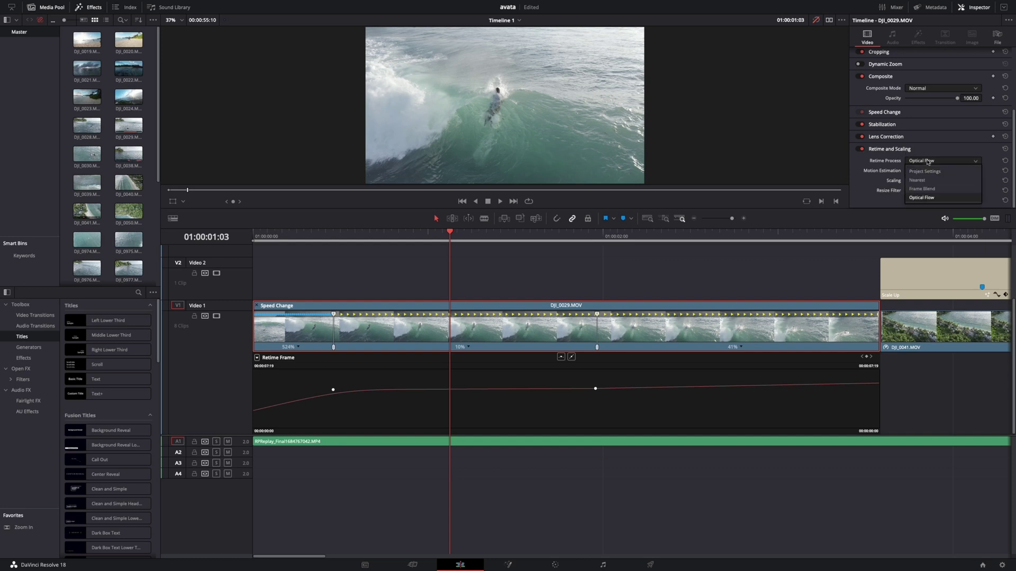
click(935, 200)
click(933, 171)
click(921, 224)
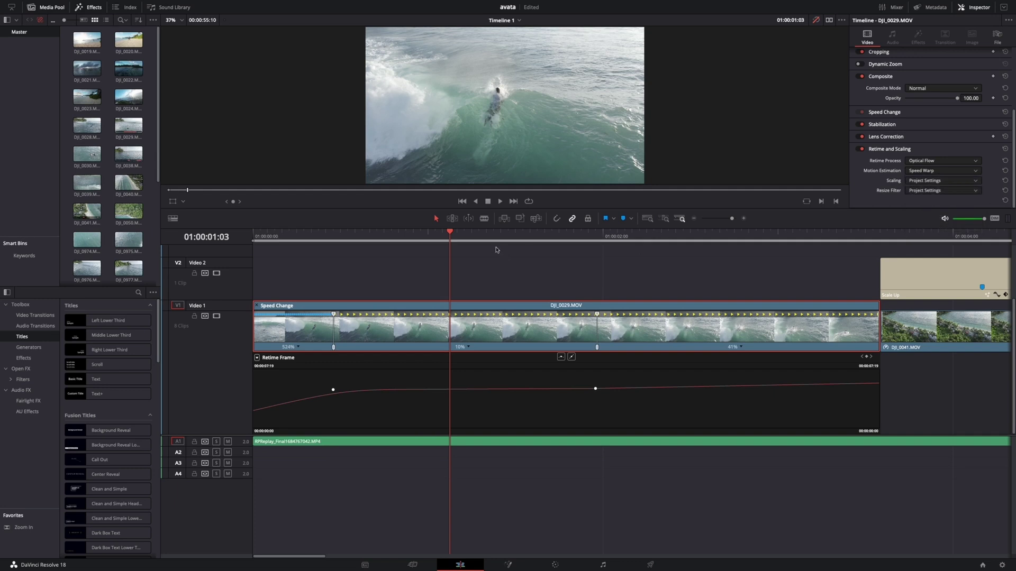
drag(450, 237, 502, 264)
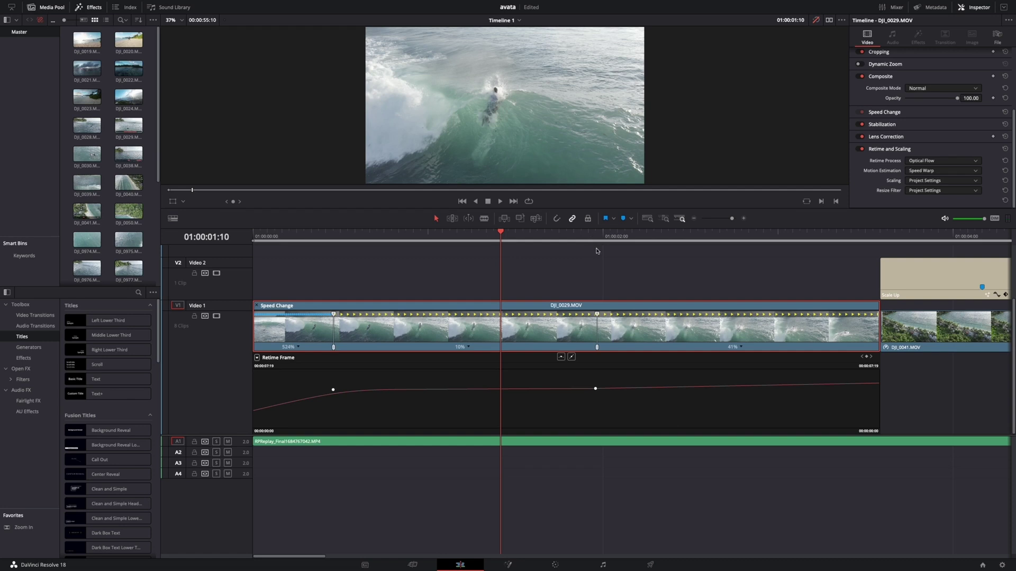
click(925, 173)
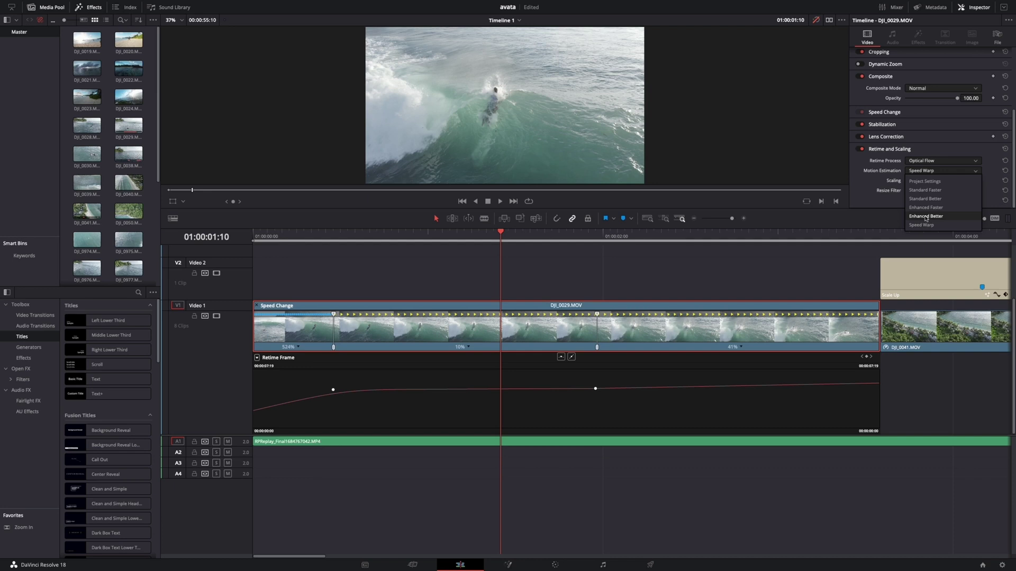
click(925, 224)
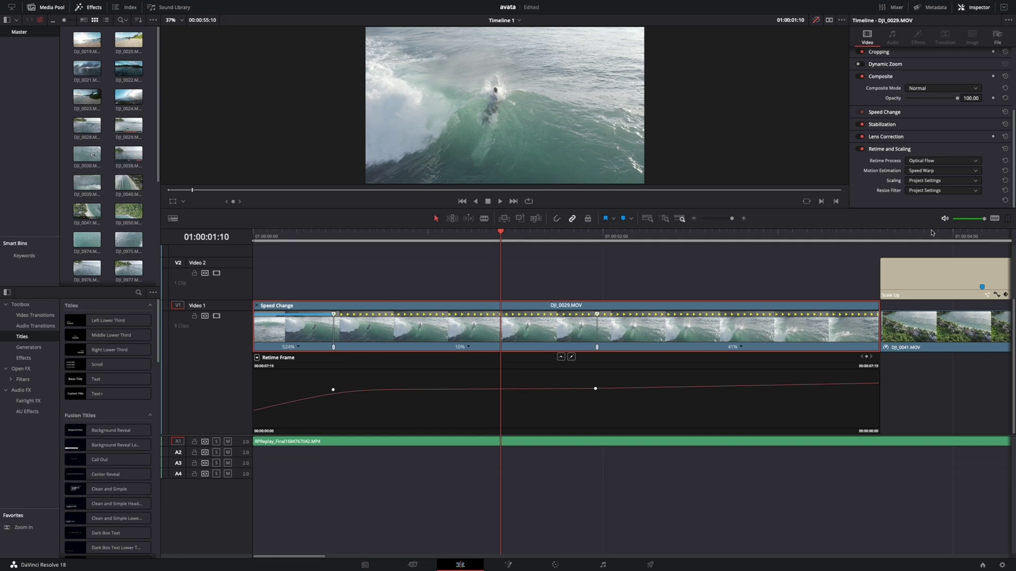
Step: Zoom the timeline out, select DJI_0038 and show its speed change controls
click(696, 219)
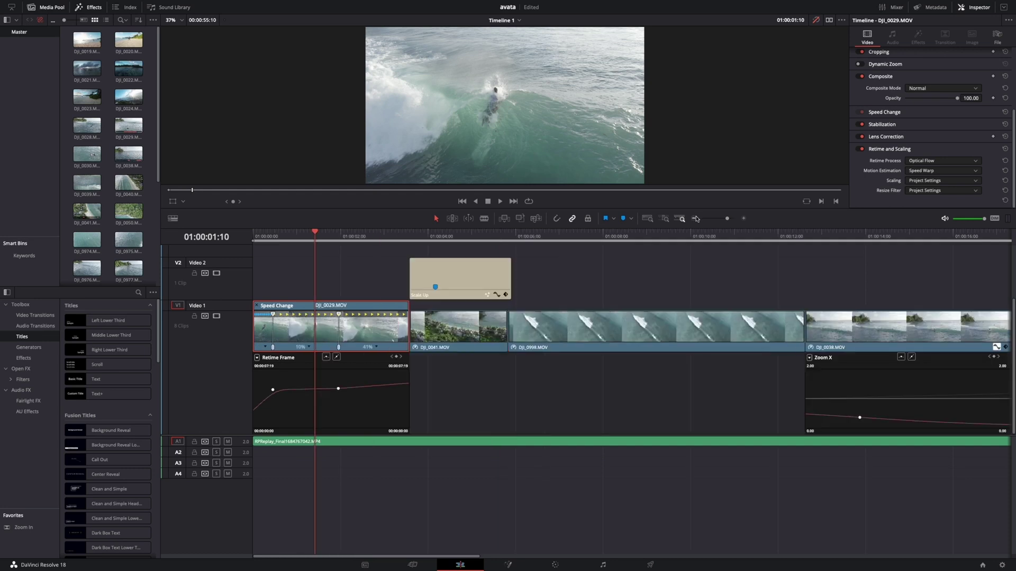
scroll(677, 328, right, 10)
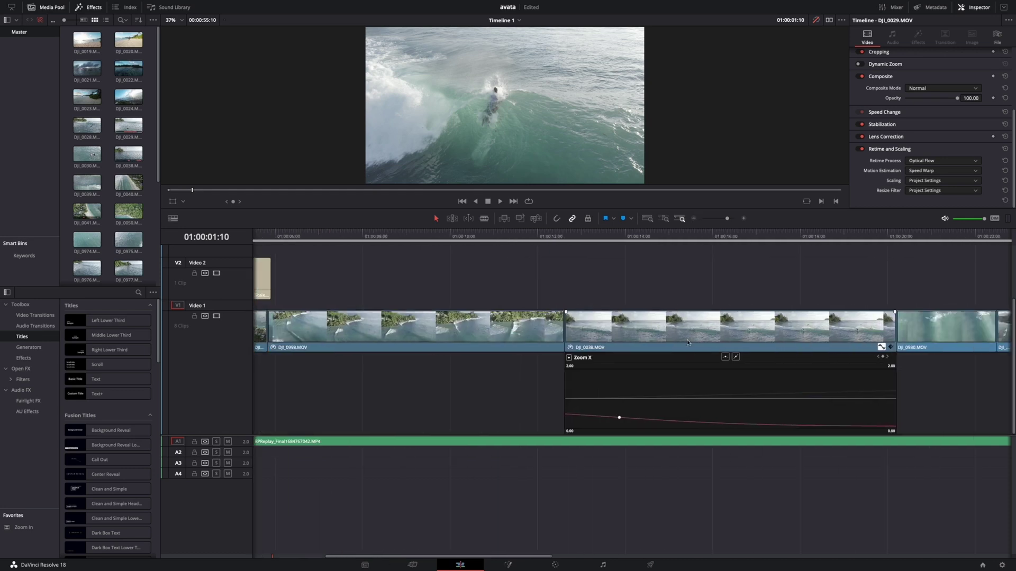
click(651, 333)
right_click(538, 335)
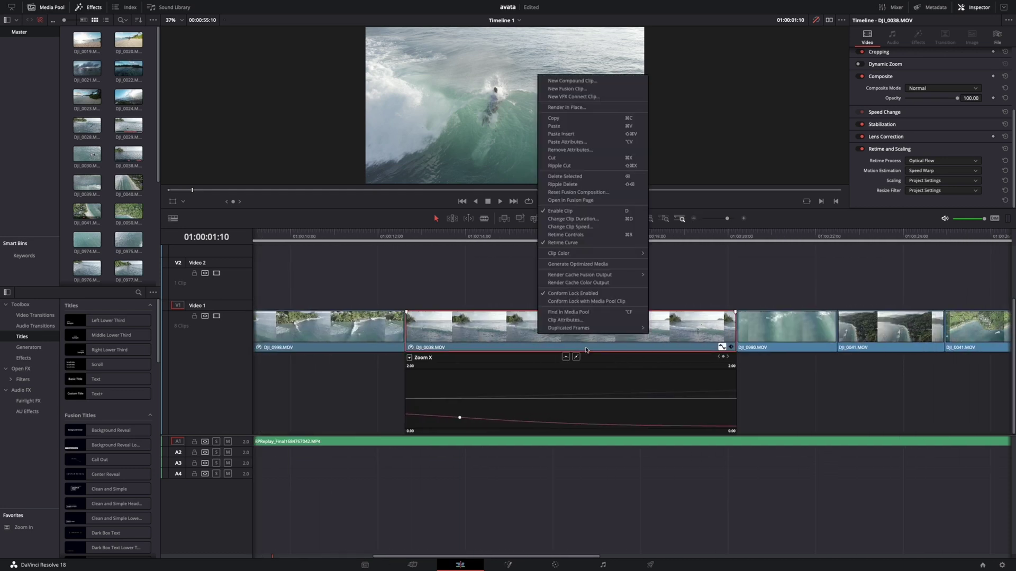
click(565, 235)
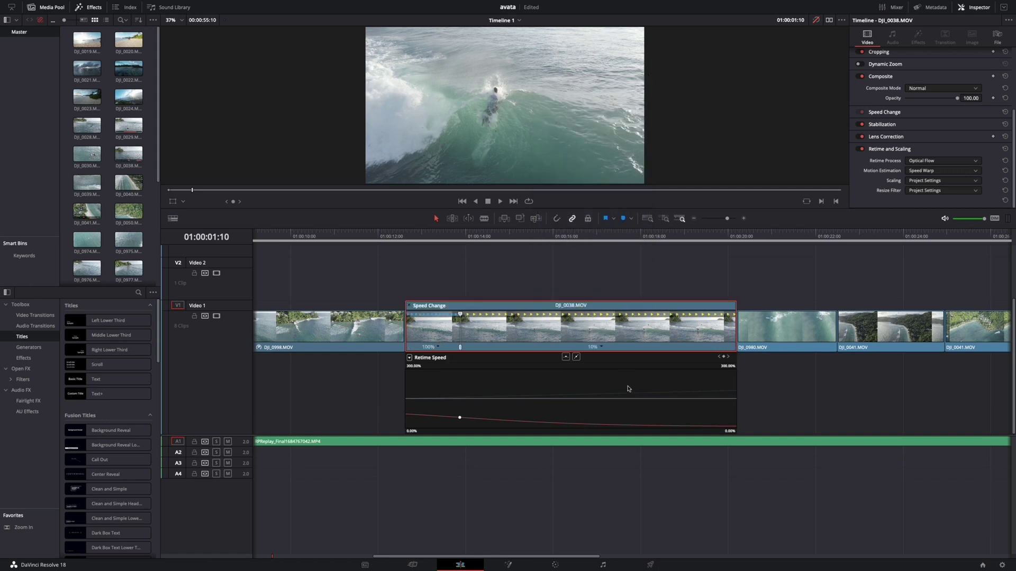
Step: Show DJI_0038's retime curve with Retime Frame checked in the curve list
right_click(594, 332)
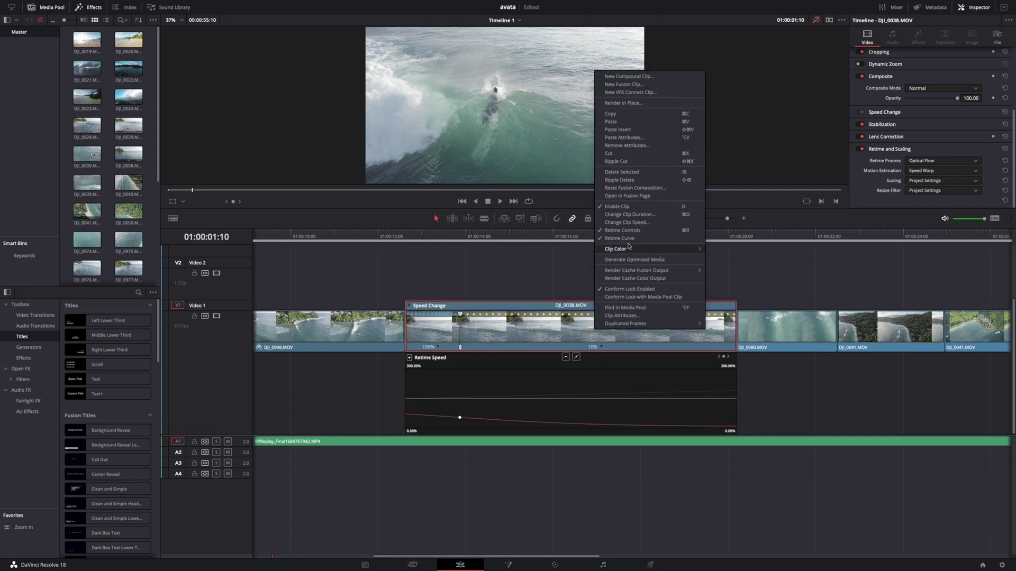
click(624, 236)
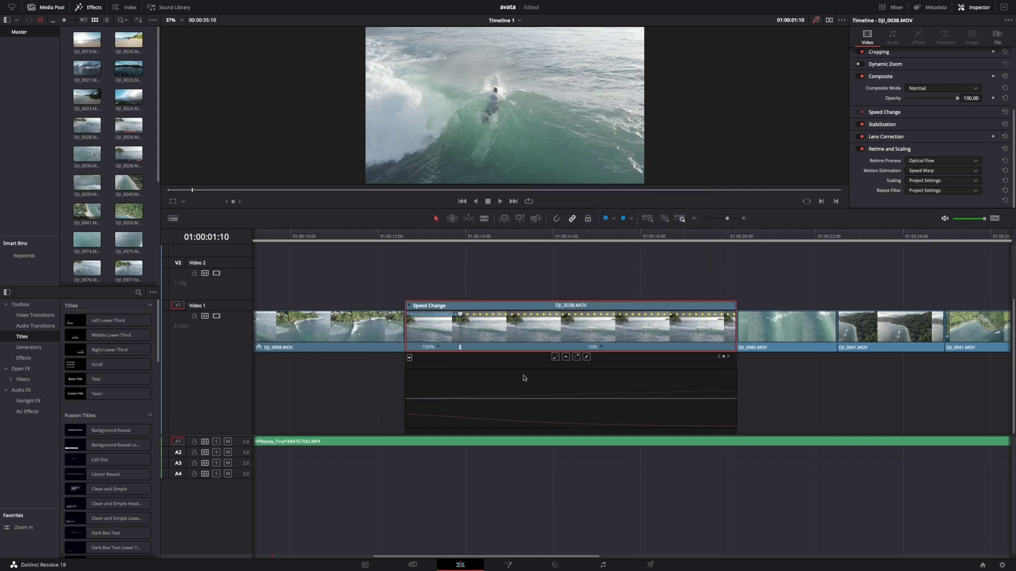
click(410, 359)
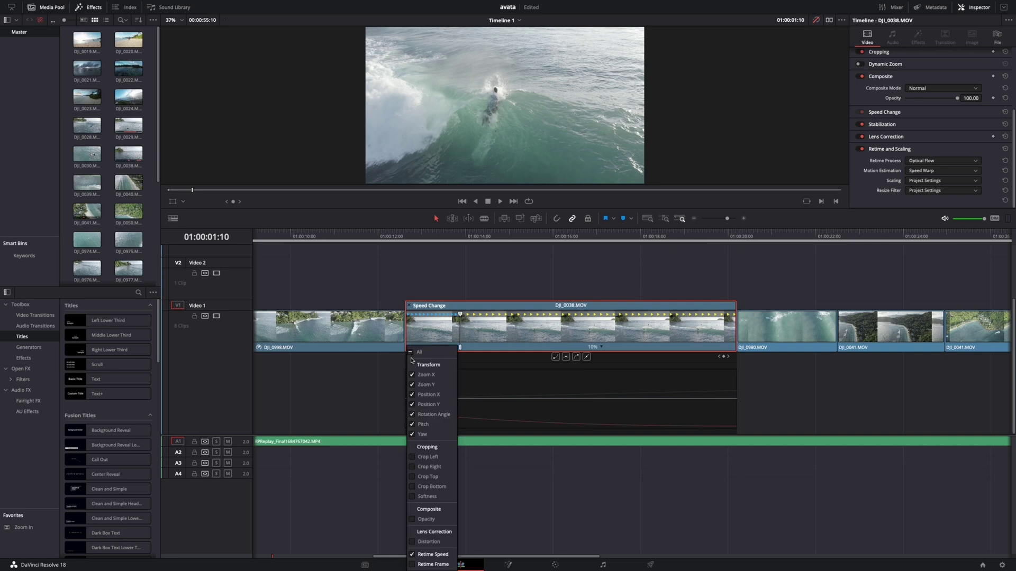
click(606, 473)
right_click(512, 331)
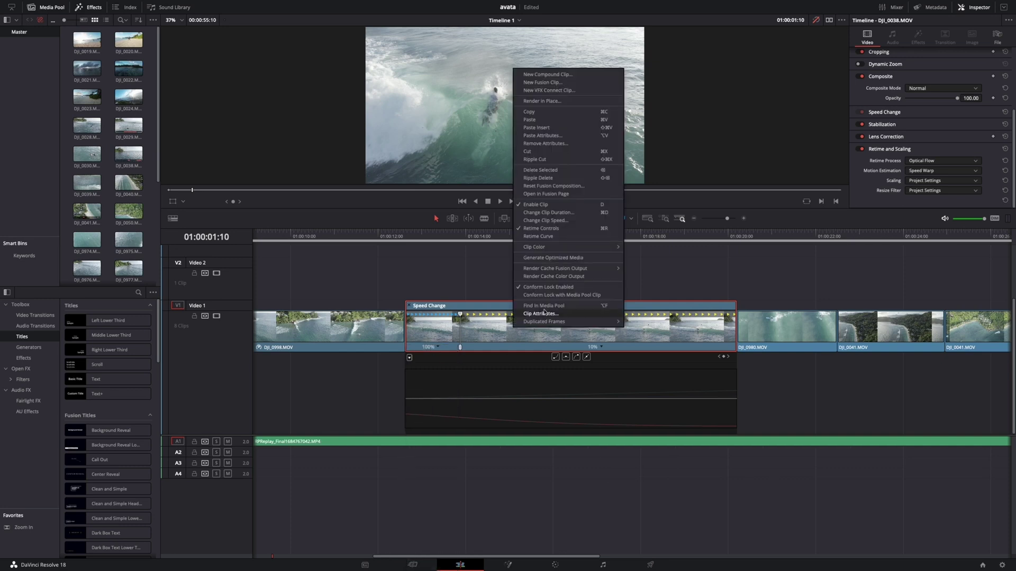
key(Escape)
click(410, 358)
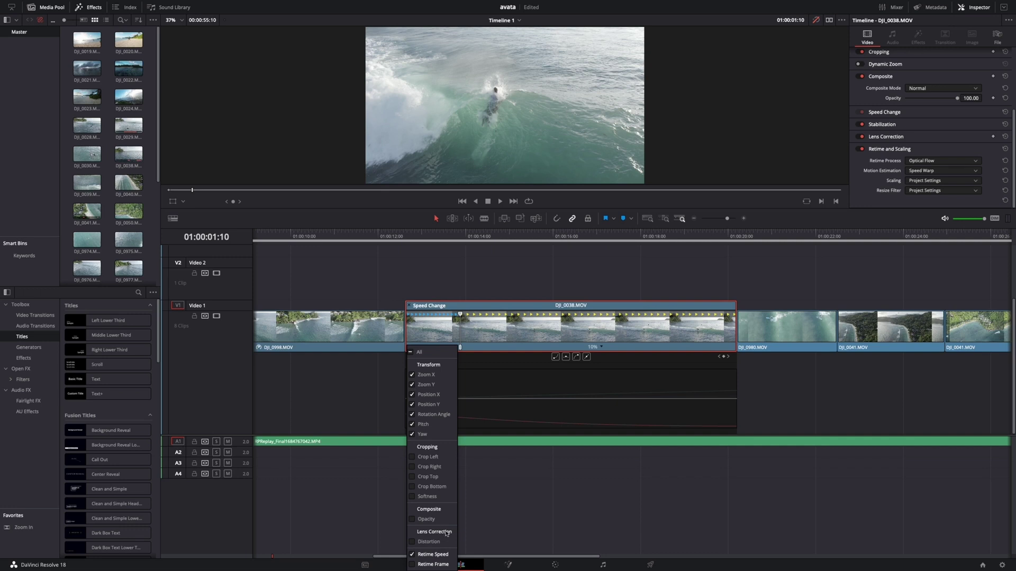
click(412, 565)
click(498, 406)
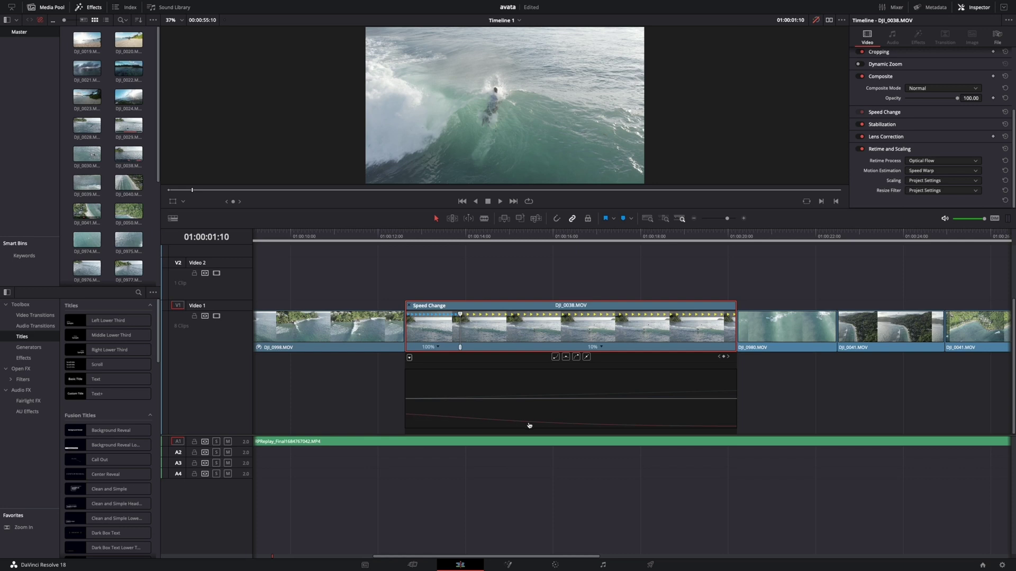
scroll(782, 339, right, 10)
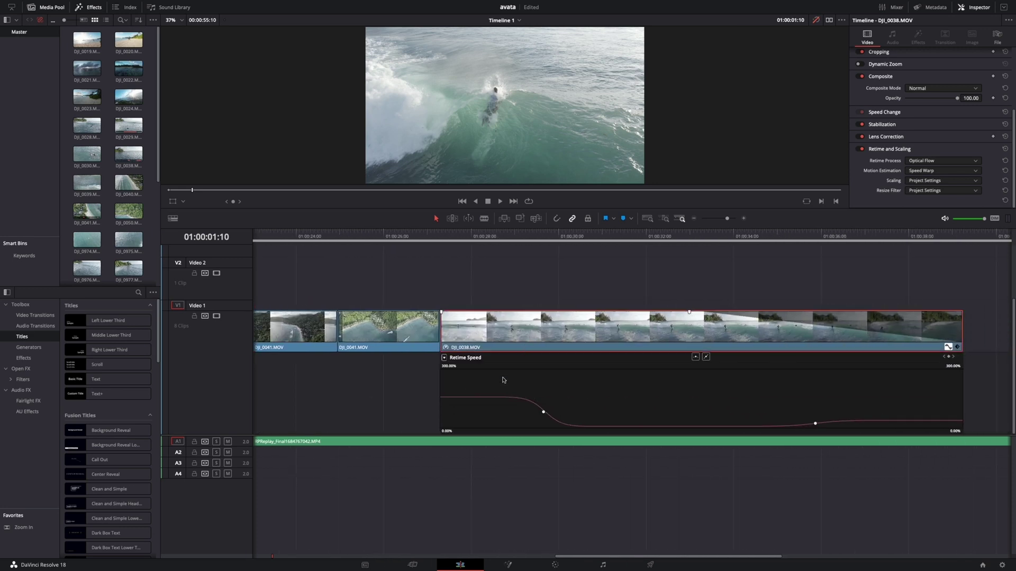
Step: Show speed change controls on the later DJI_0038 and select its Retime Speed keyframe
right_click(593, 324)
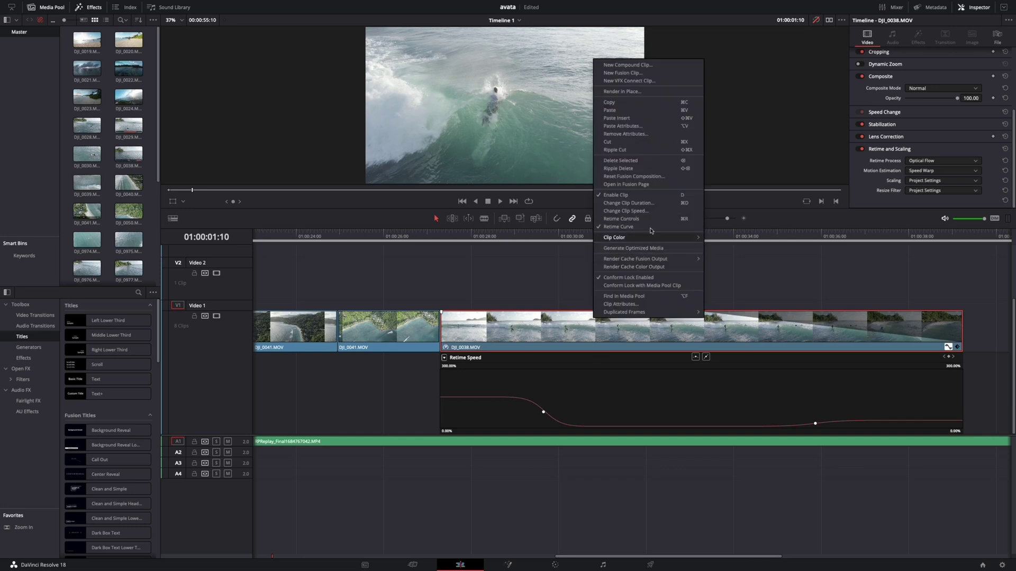
click(638, 218)
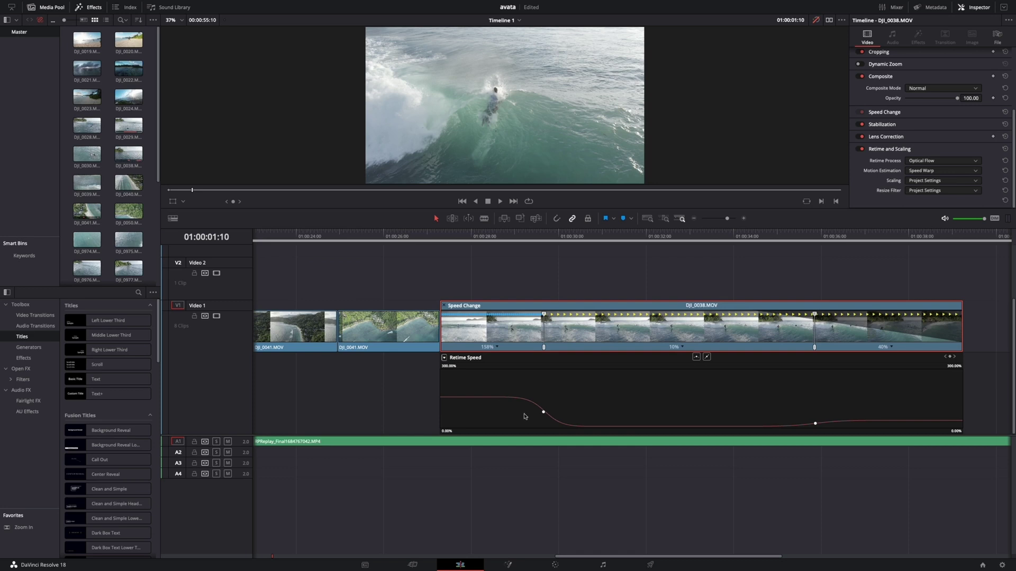
click(543, 412)
Step: Make the keyframe's ramp a smooth Bezier with a lengthened ease handle, saving the project
scroll(572, 399, right, 2)
scroll(534, 411, right, 2)
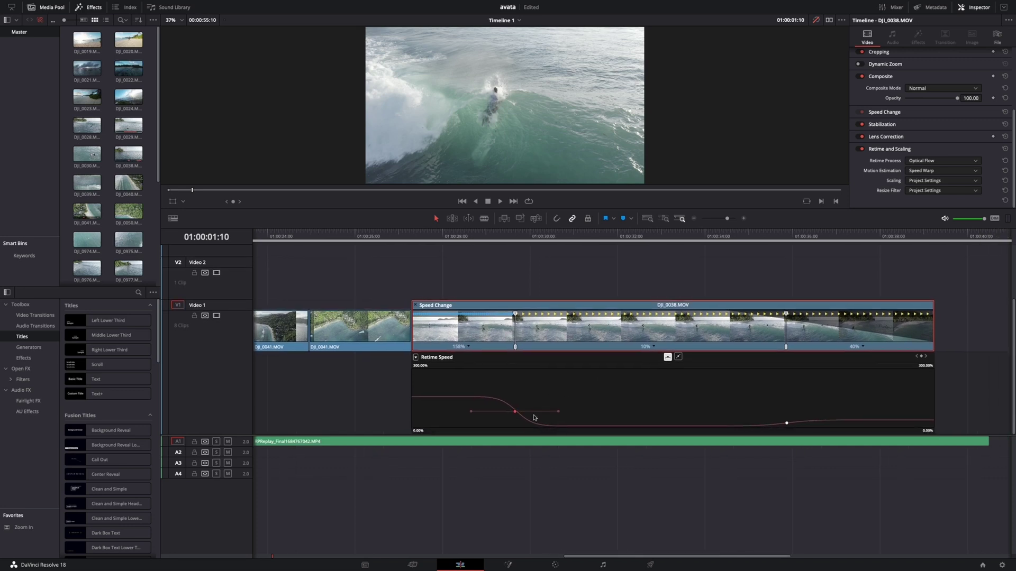
click(678, 357)
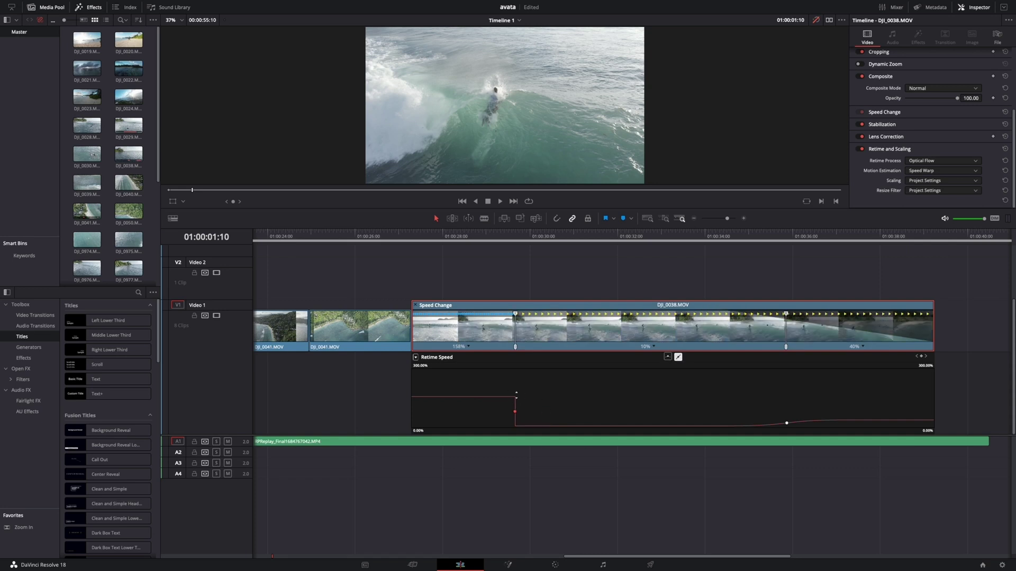
key(ctrl+s)
click(667, 357)
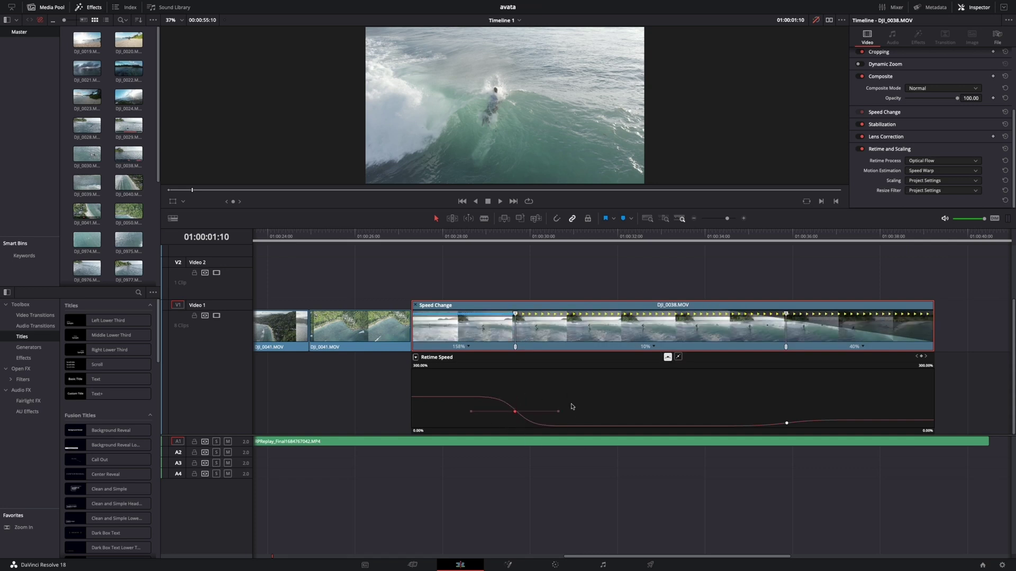
drag(559, 412, 605, 410)
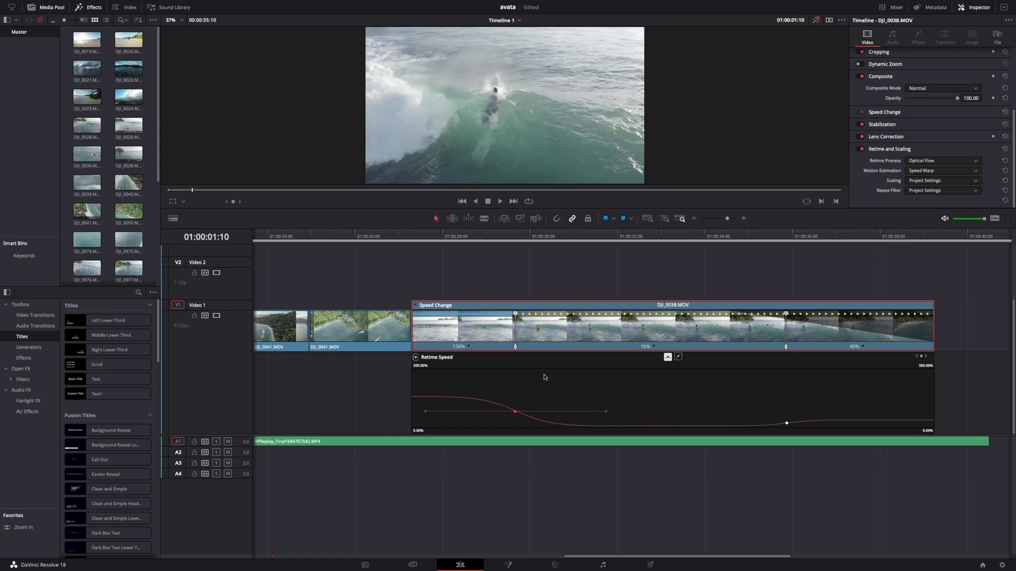